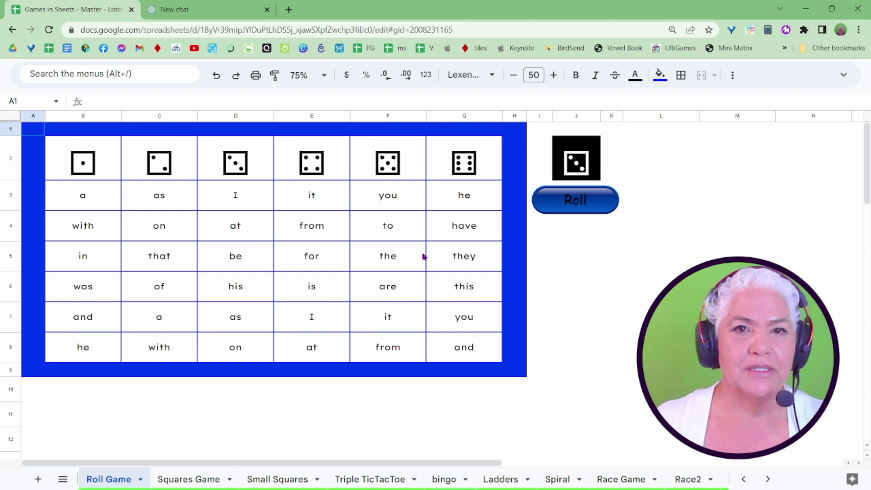
Roll the dice in the Roll Game, then drop a blue counter on 'the' in ConnectFour column D
click(585, 209)
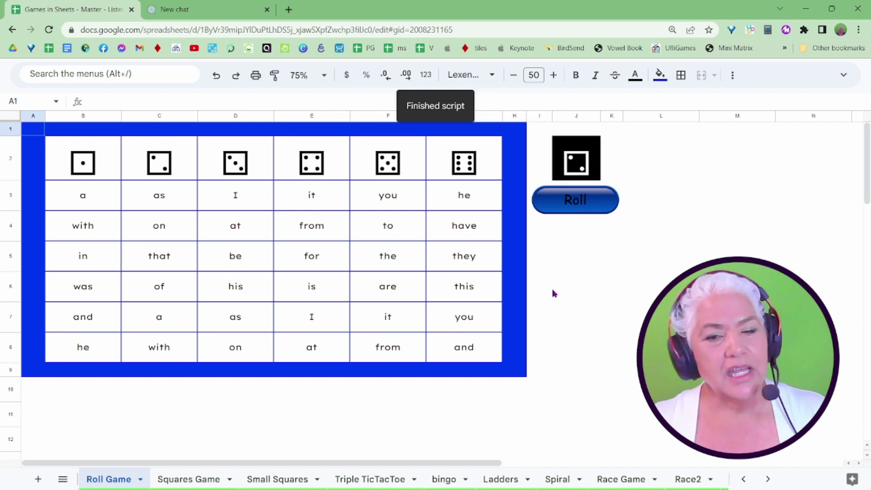
click(768, 479)
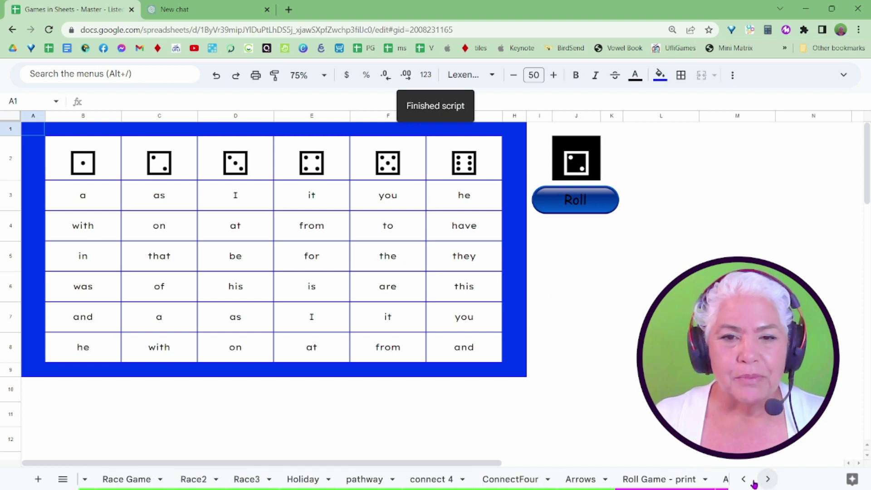
click(768, 479)
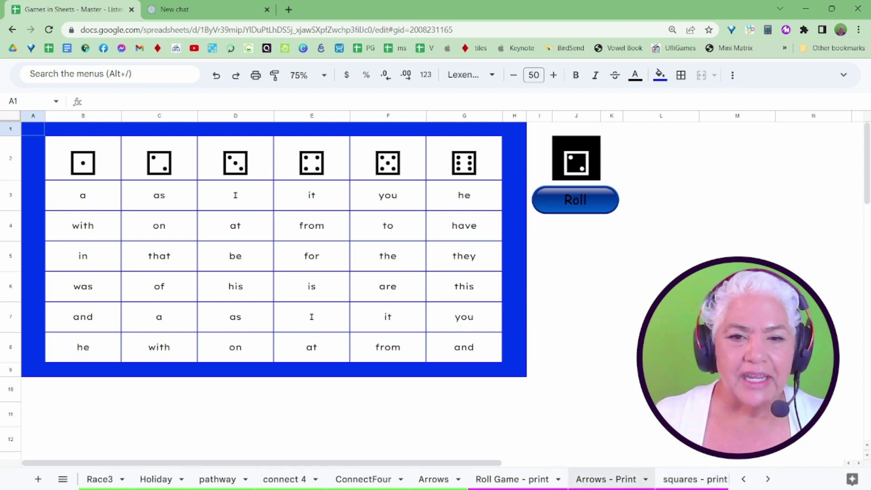
click(358, 479)
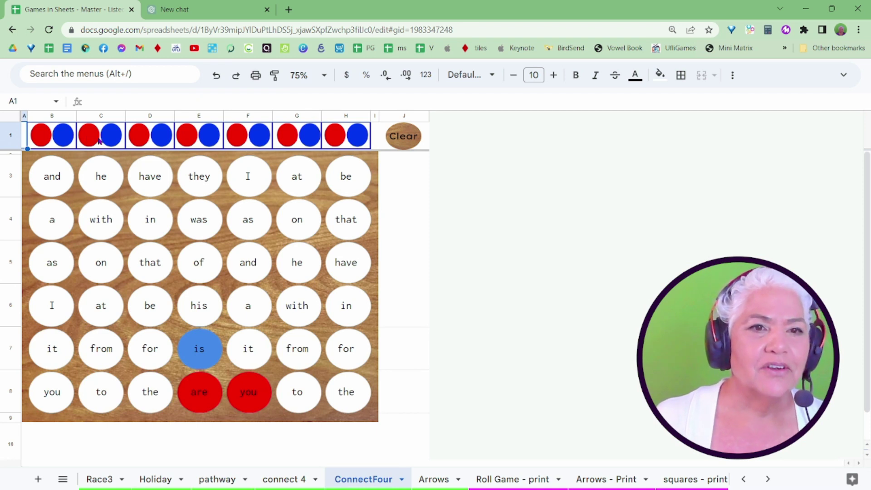
click(164, 139)
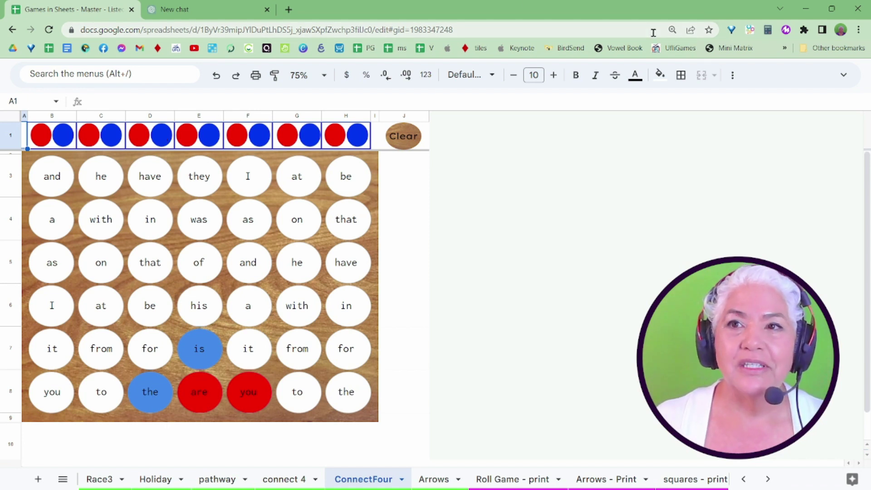
Load the pasted /copy link in a new incognito window and submit the account e-mail
click(859, 31)
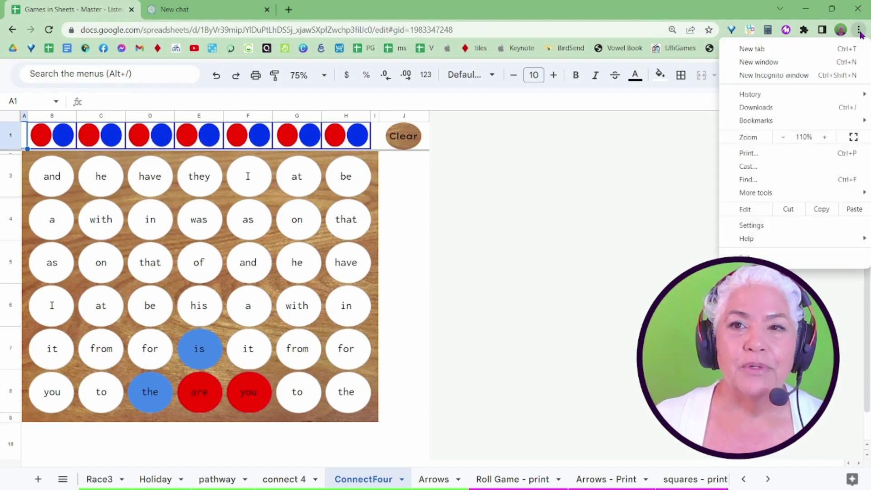
click(774, 75)
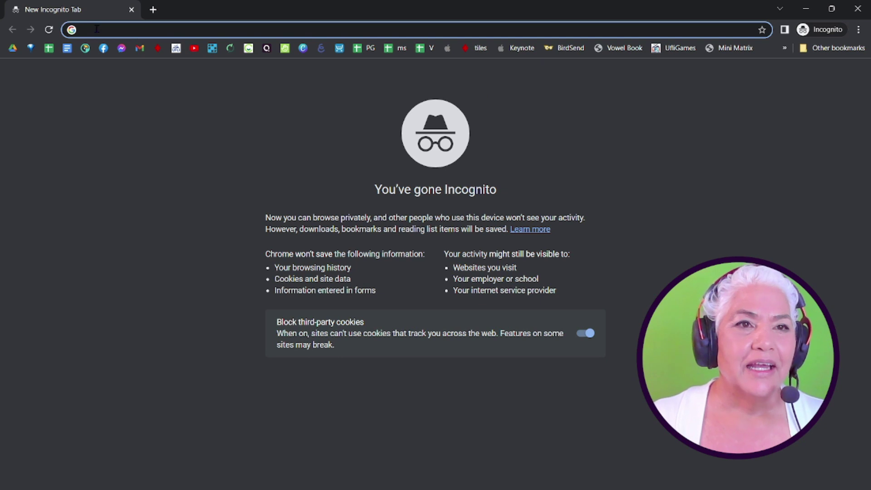
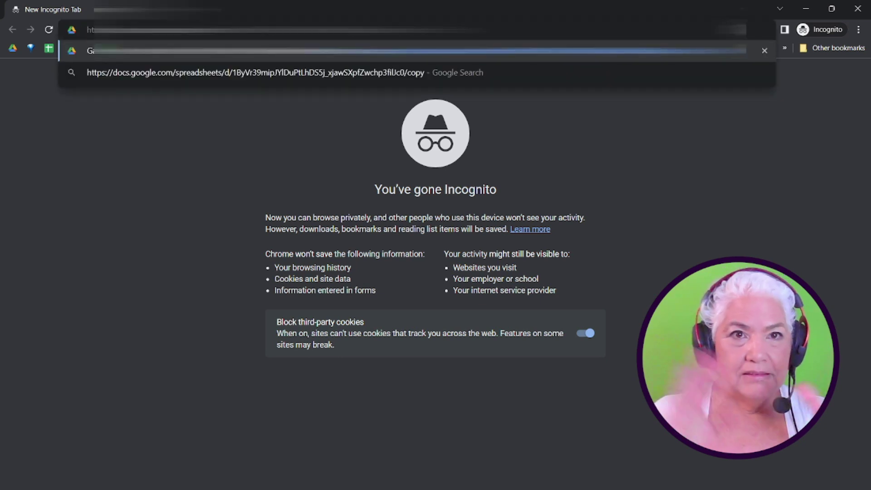
key(Return)
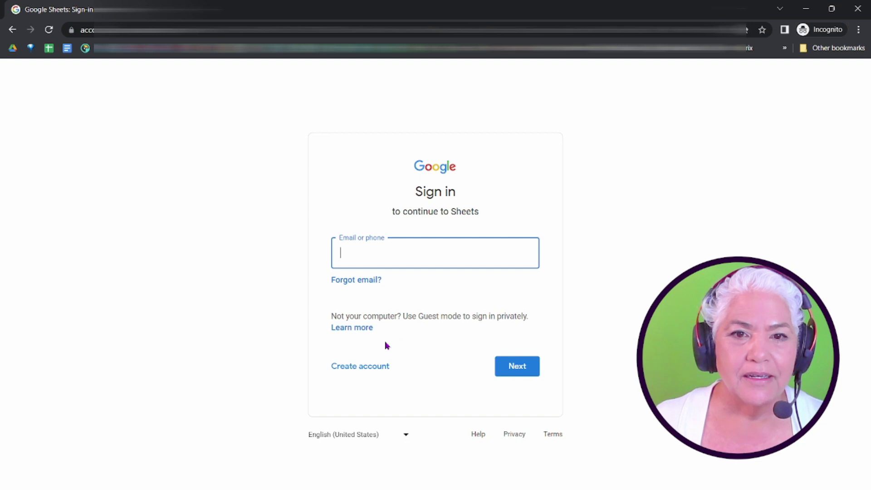
click(517, 366)
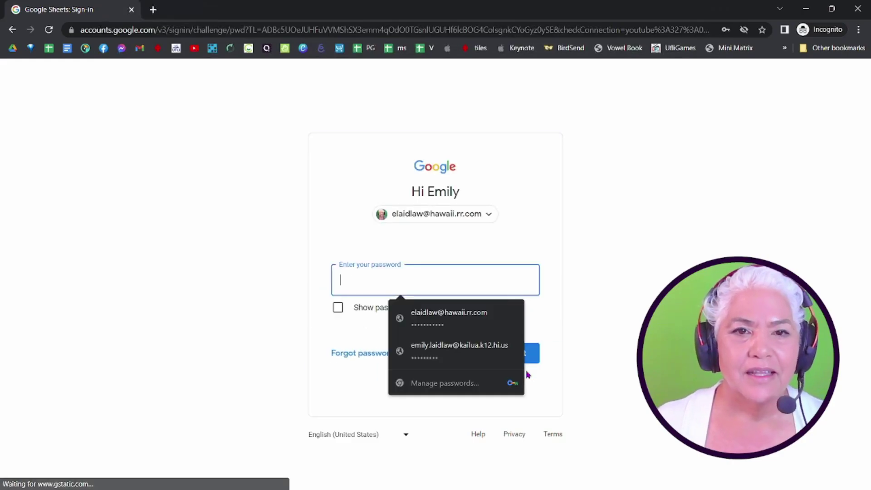
Enter the saved account password to finish signing in and reach the Copy document page
click(461, 305)
click(519, 361)
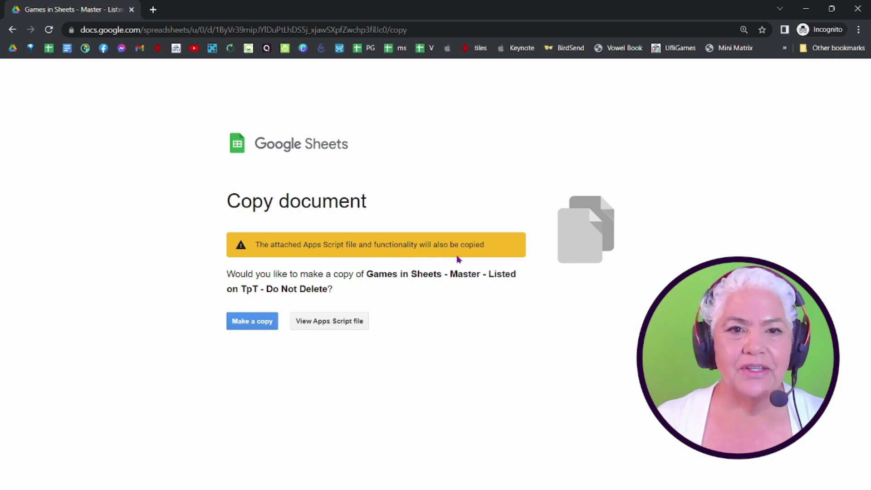
View the attached macros.gs script, look through it, and select all its code
click(319, 323)
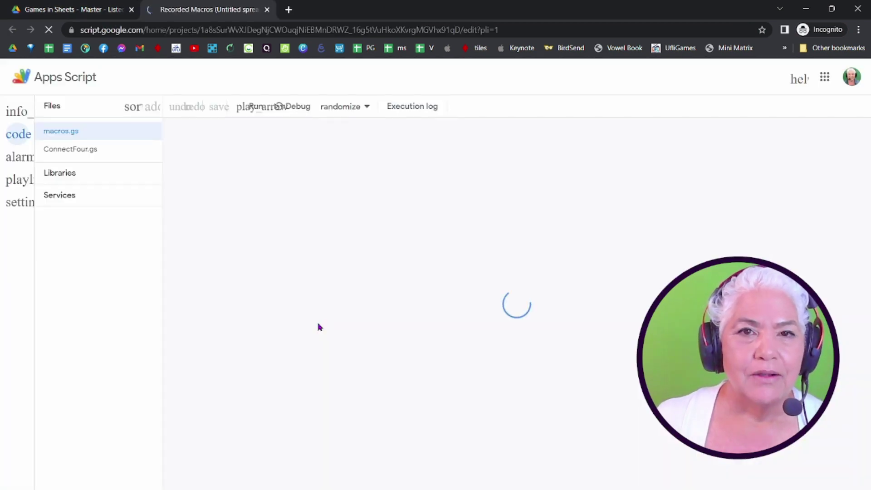
scroll(369, 321, down, 19)
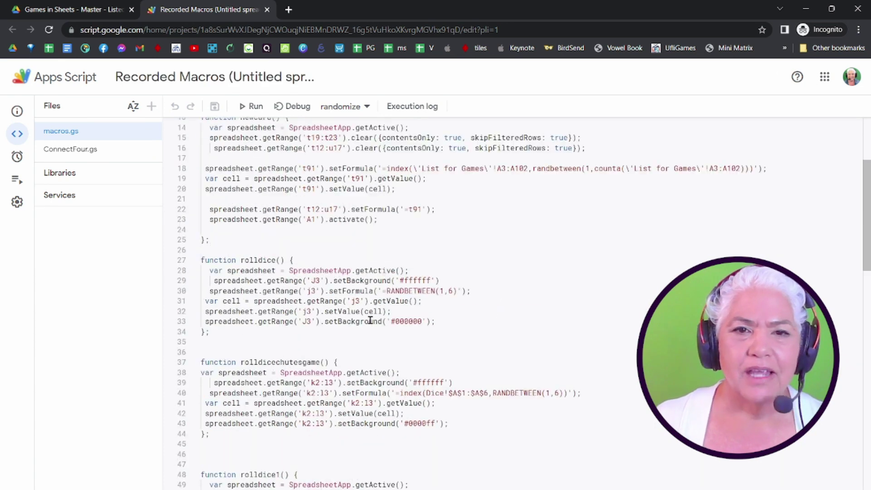
scroll(370, 322, up, 19)
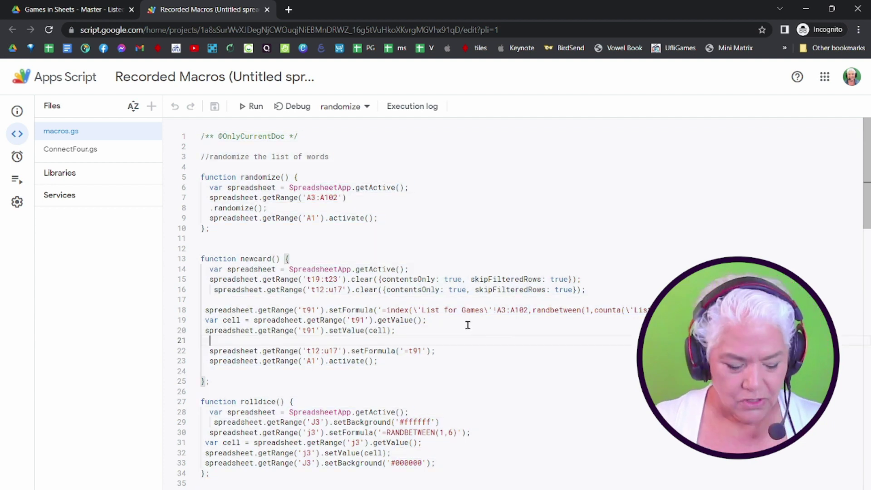
key(ctrl+a)
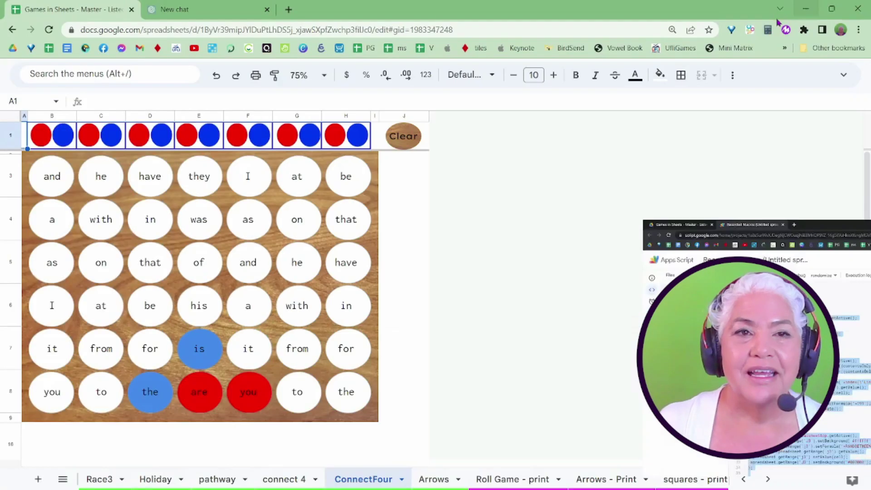
In a new chat, ask 'Is this code safe for me to use?' with the macros.gs code pasted below
click(209, 13)
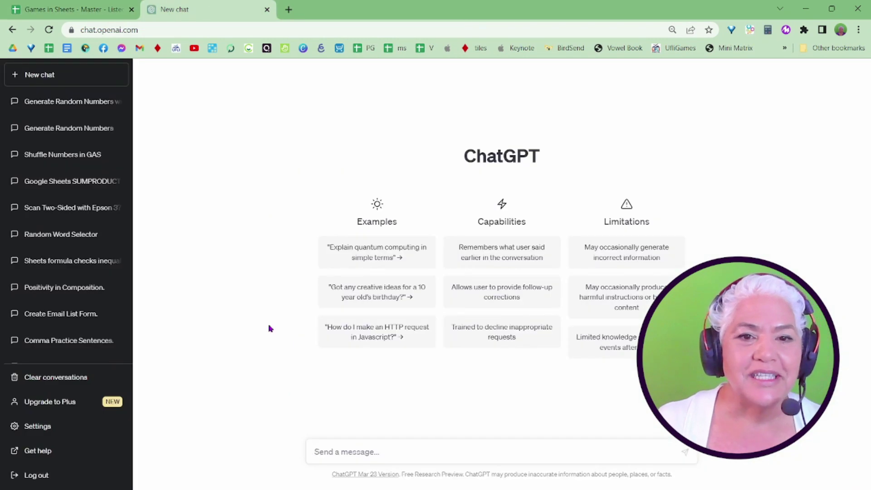
click(332, 451)
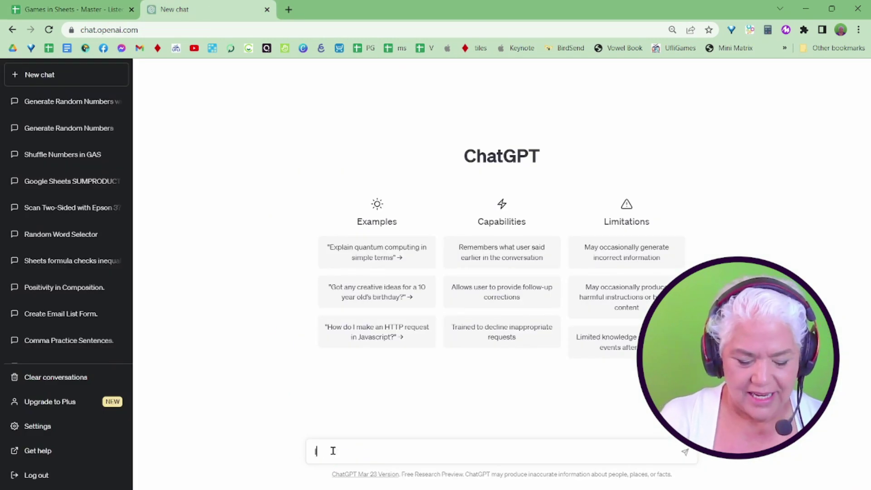
text(Is this code)
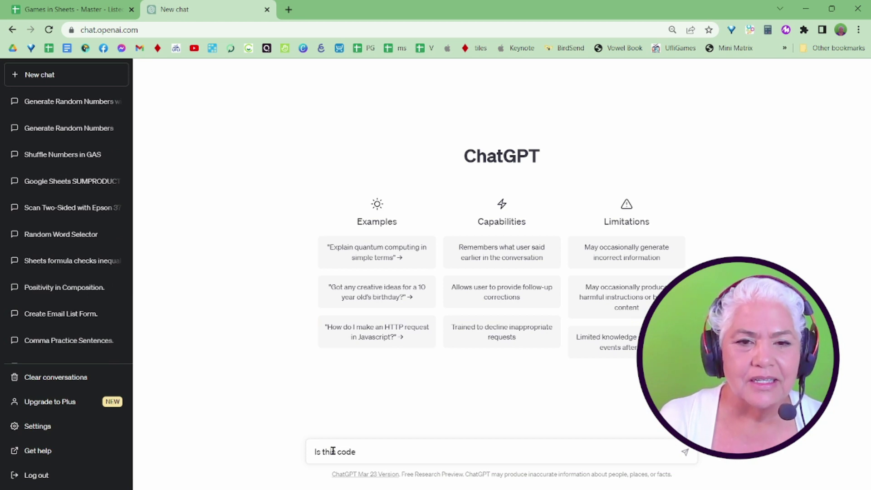
text( safe for m)
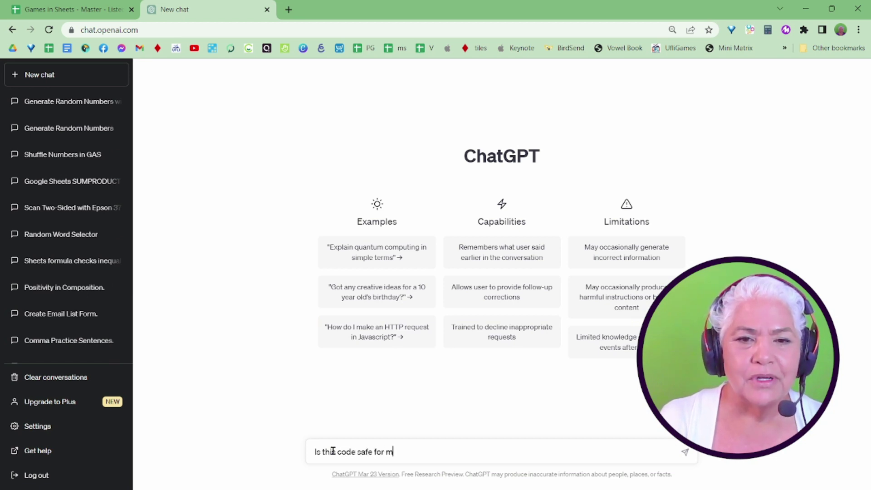
text(e to us)
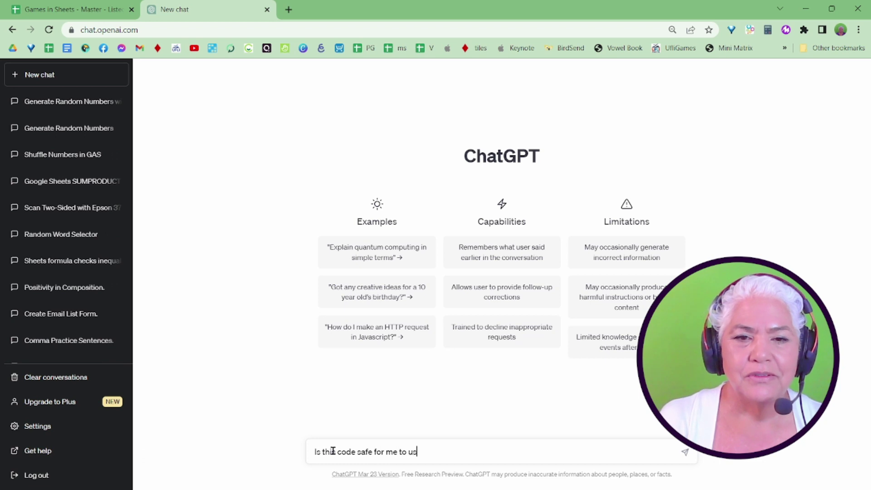
text(e?)
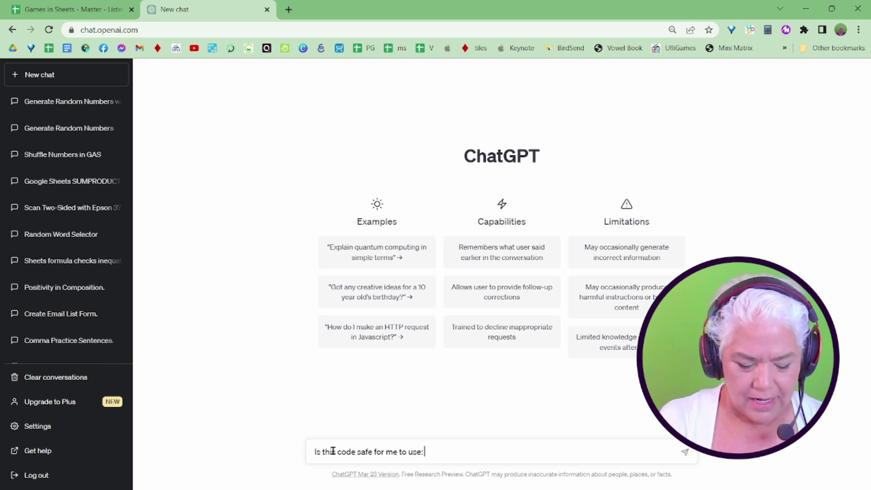
key(shift+Return)
text(function clearlist() {   var spreadsheet = SpreadsheetApp.getActive();   spreadsheet.getRange('A2:A102').activate();   spreadsheet.getActiveRangeList().clear({contentsOnly: true, skipFilteredRows: true});   spreadsheet.getRange('A2').activate(); })
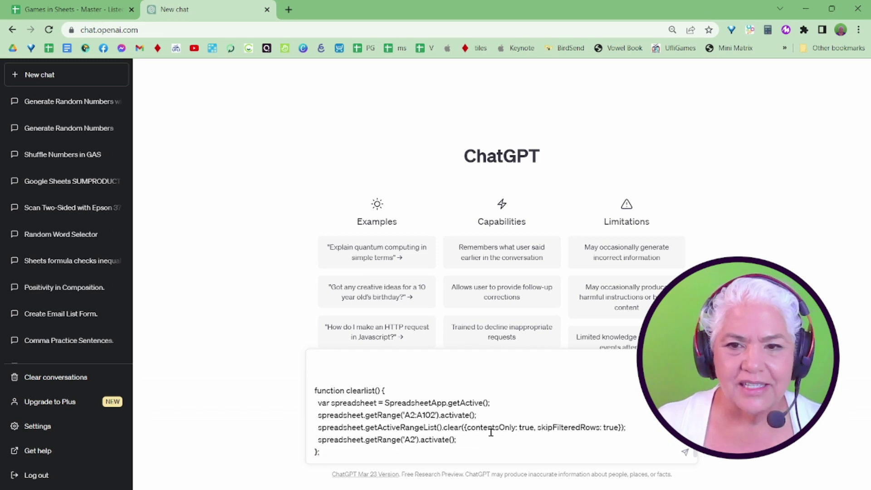
key(Return)
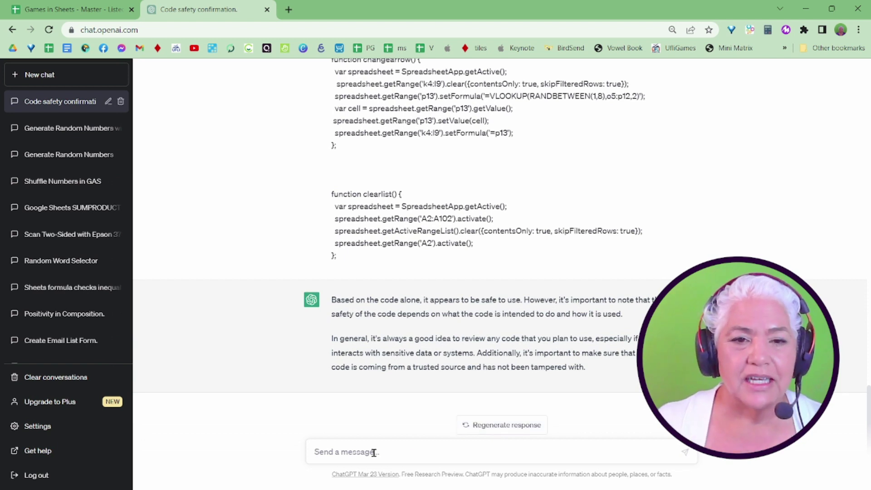
Ask ChatGPT 'Does this code ask for any personal information?' as a follow-up
text(Does)
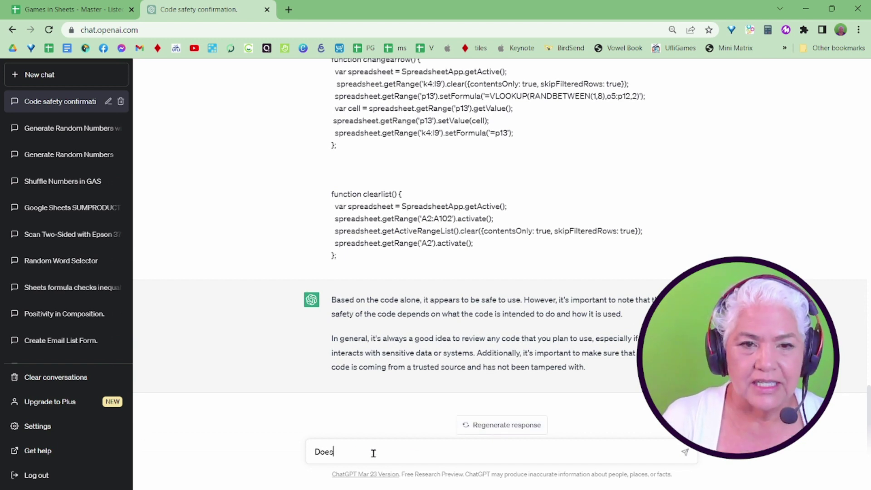
text( this c)
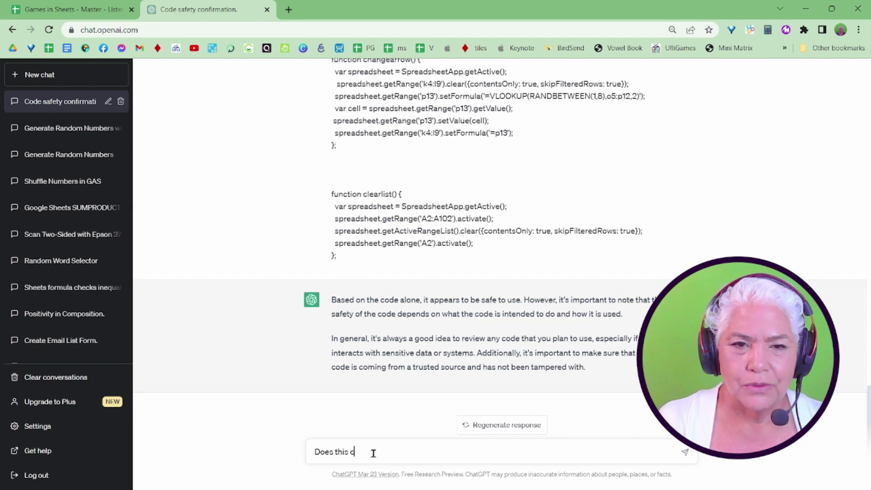
text(ode sak)
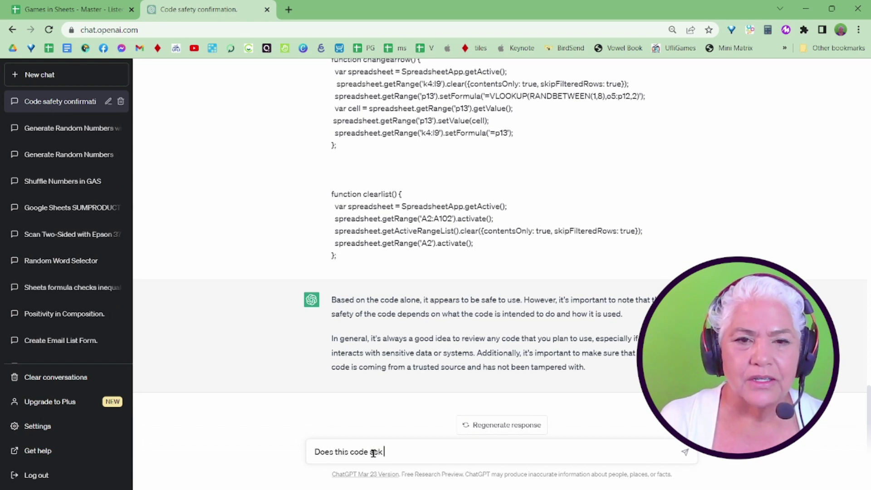
text( for any per)
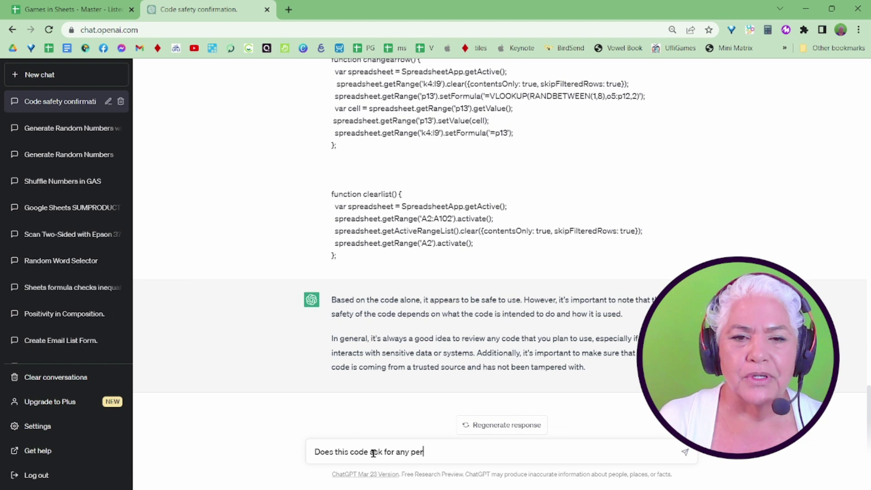
text(sonal )
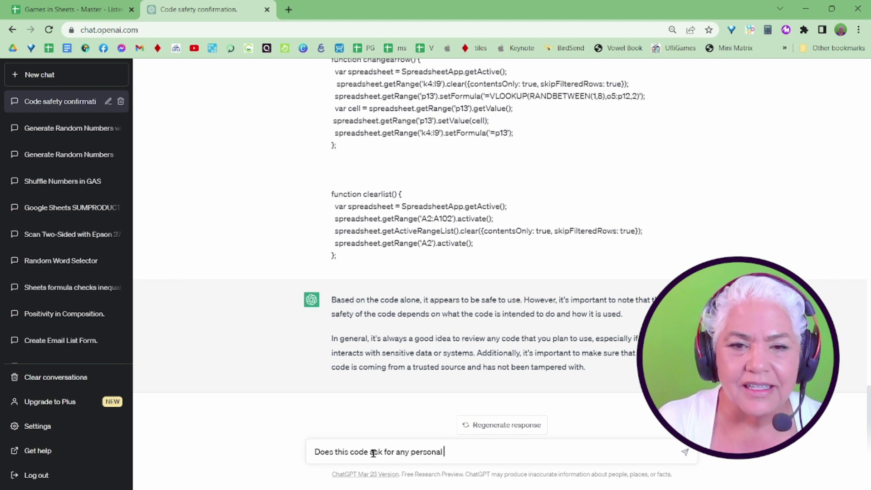
text(information?)
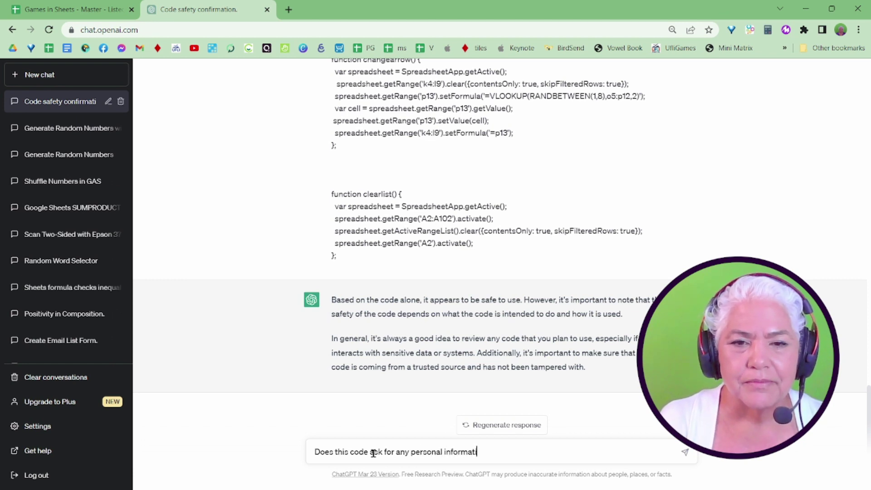
key(Return)
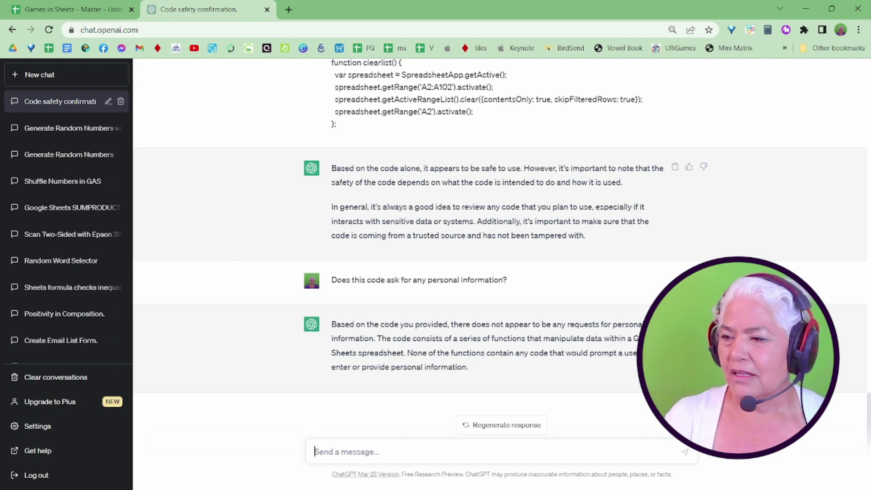
Select all the code in the ConnectFour.gs file of the Apps Script project
key(alt+Tab)
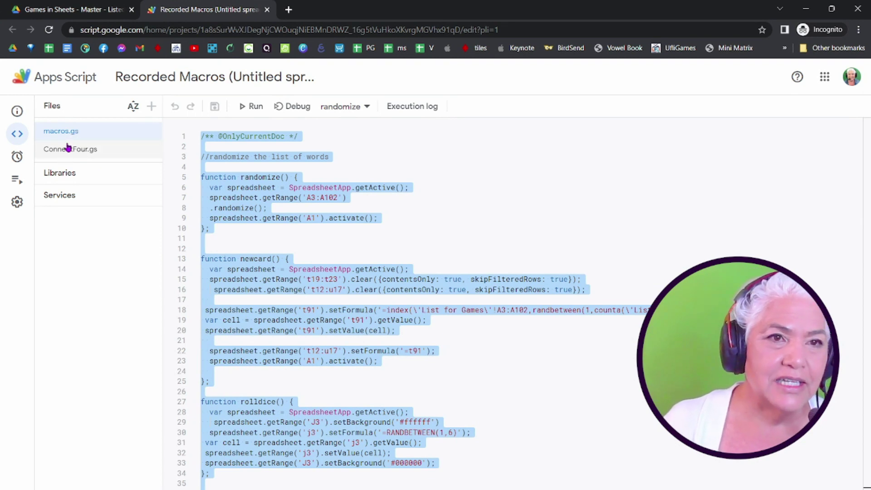
click(64, 149)
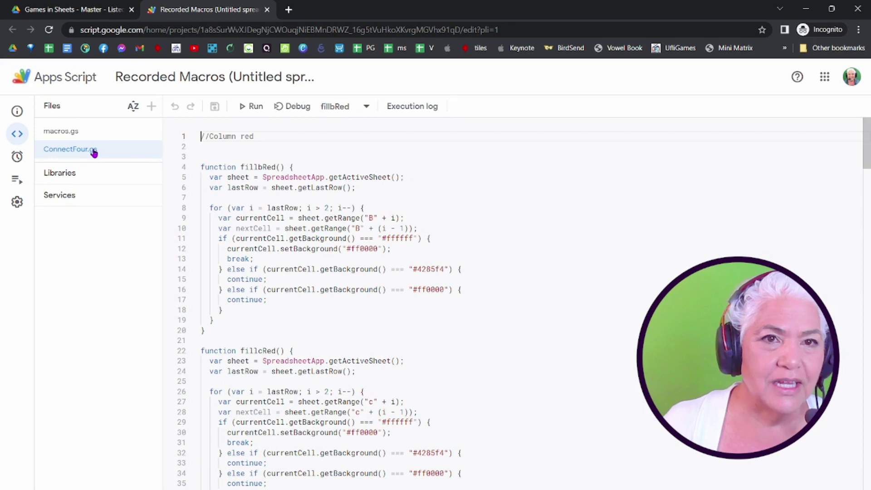
key(ctrl+a)
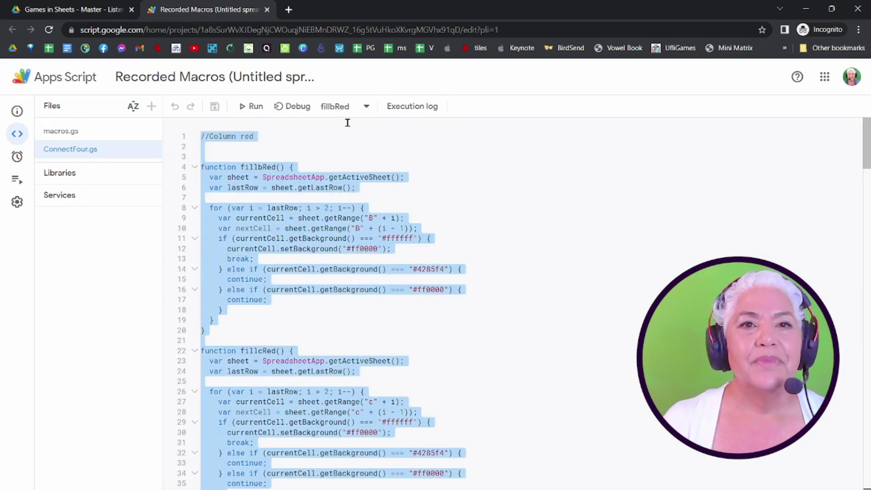
click(806, 8)
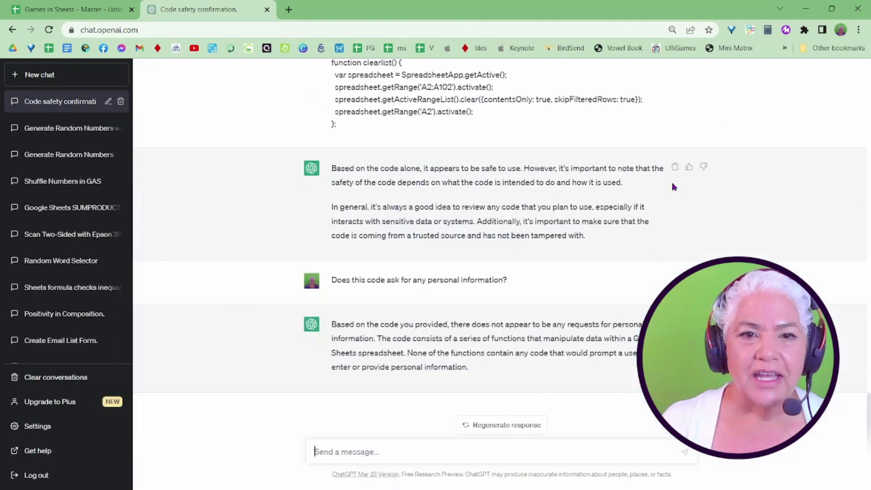
Send 'what about this code:' with the ConnectFour.gs fill functions pasted in
click(352, 447)
text(what about)
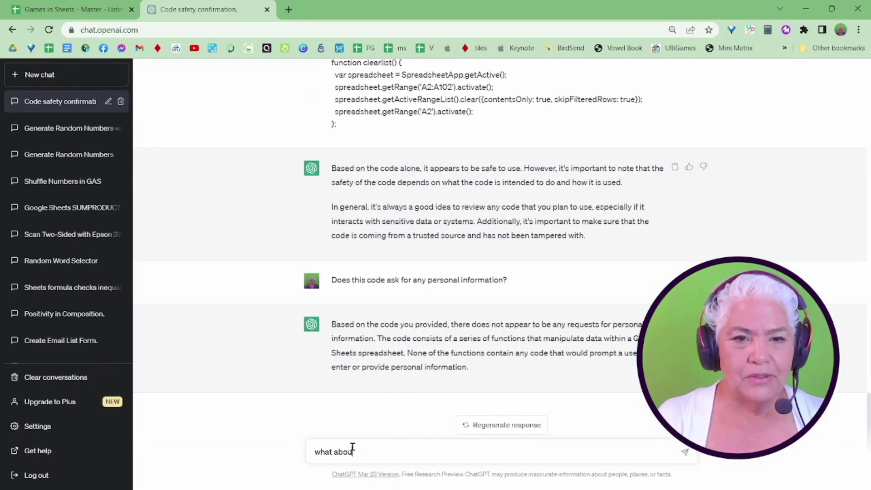
text( th)
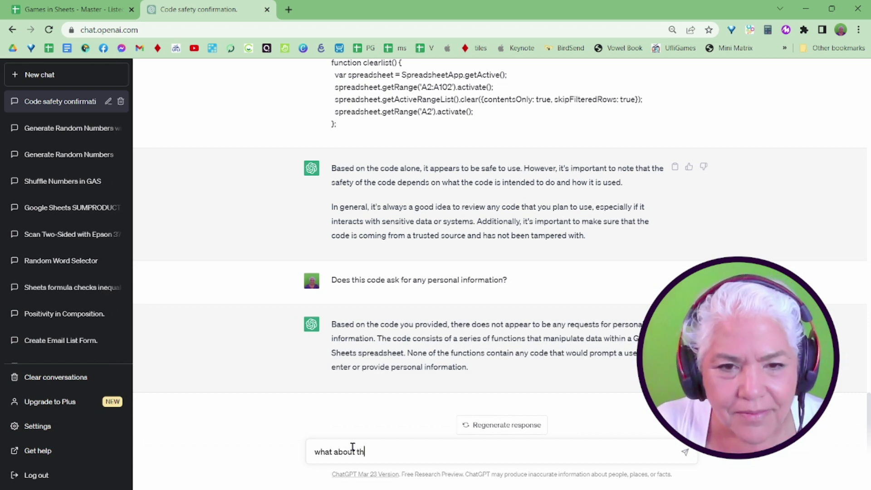
text(is code:)
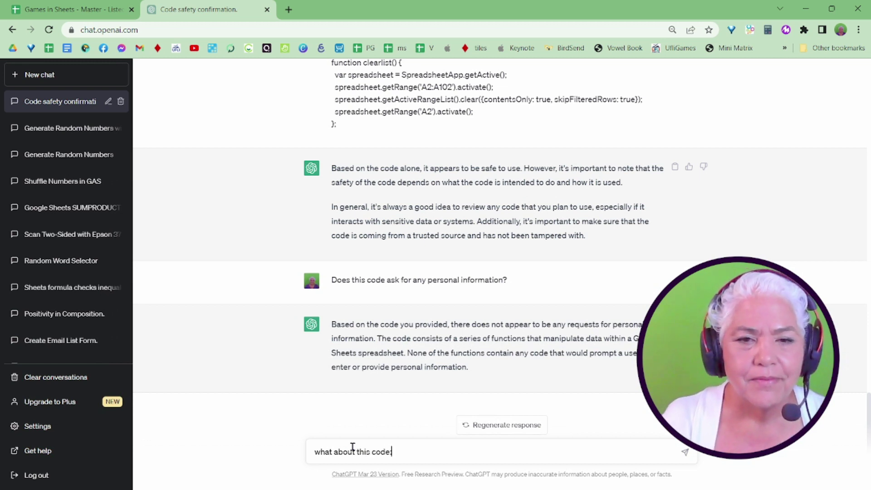
text(function Clearfill() {  var spreadsheet = SpreadsheetApp.getActive();  spreadsheet.getRange('B:H').activate();  spreadsheet.getActiveRangeList().setBackground(null);  spreadsheet.getRange('b1').activate(); };)
key(Return)
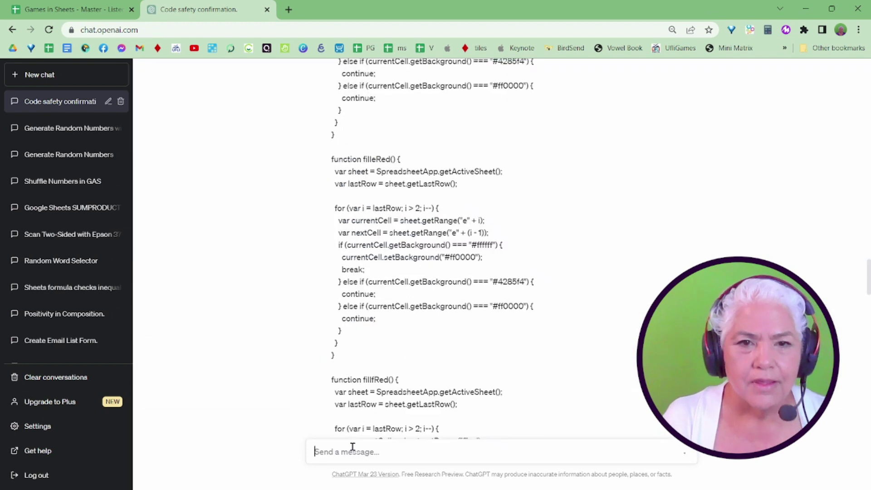